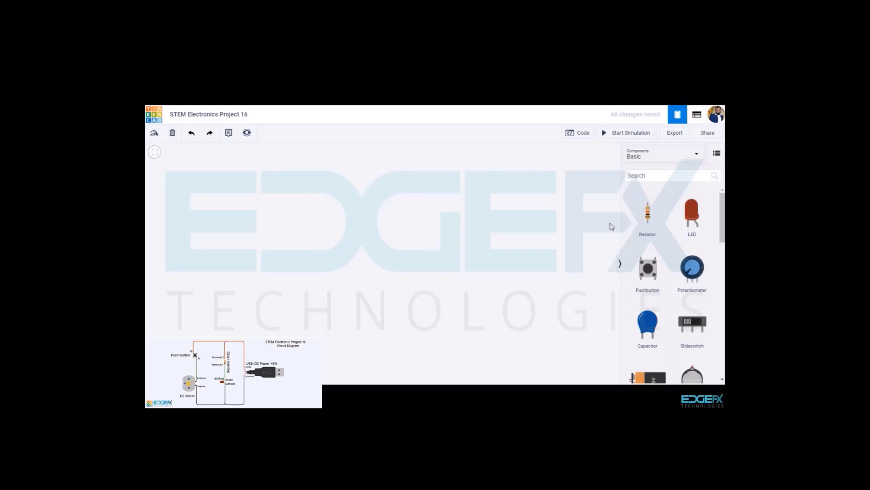
Place a USB standard A plug from the 'usb' search and rotate it to point right
click(655, 176)
text(usb)
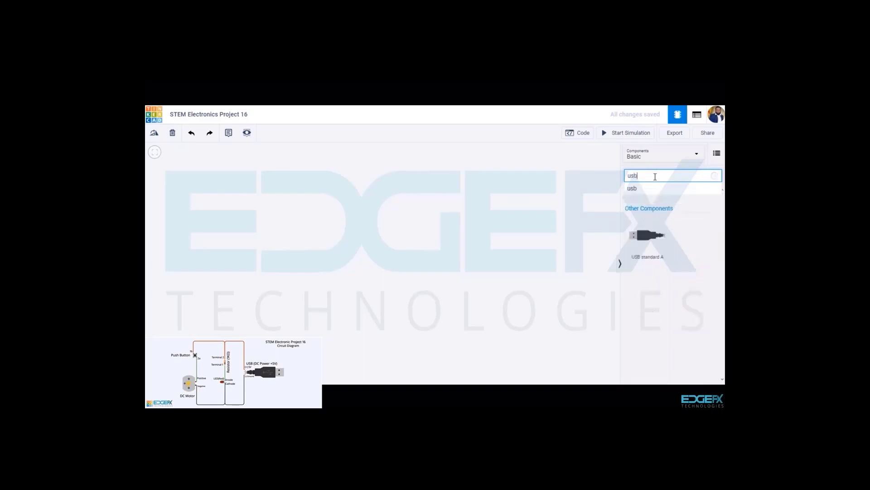
drag(648, 235, 476, 245)
click(154, 132)
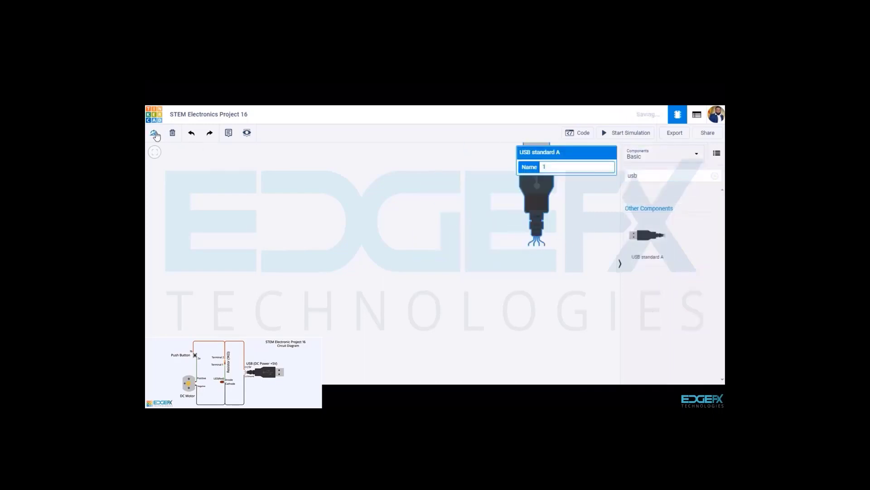
click(154, 132)
click(715, 176)
Add an LED turned horizontal beside the plug, and a resistor above the plug
drag(692, 214, 439, 265)
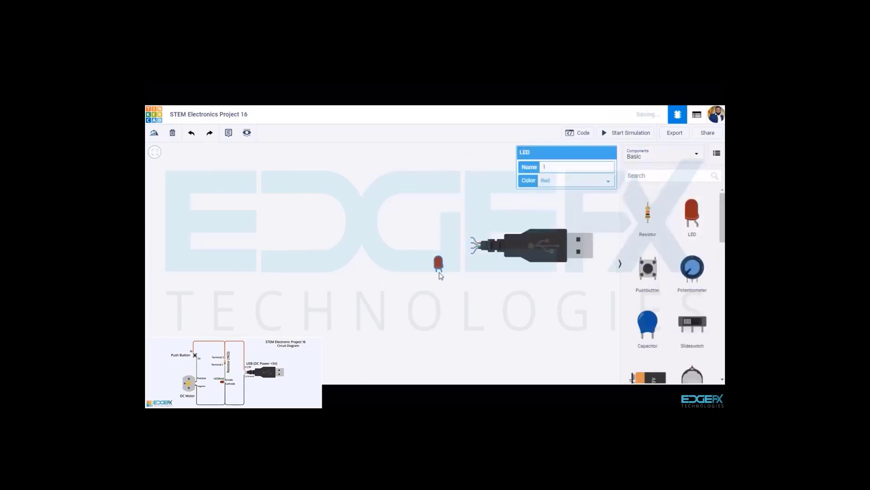
click(154, 132)
click(154, 132)
click(154, 132)
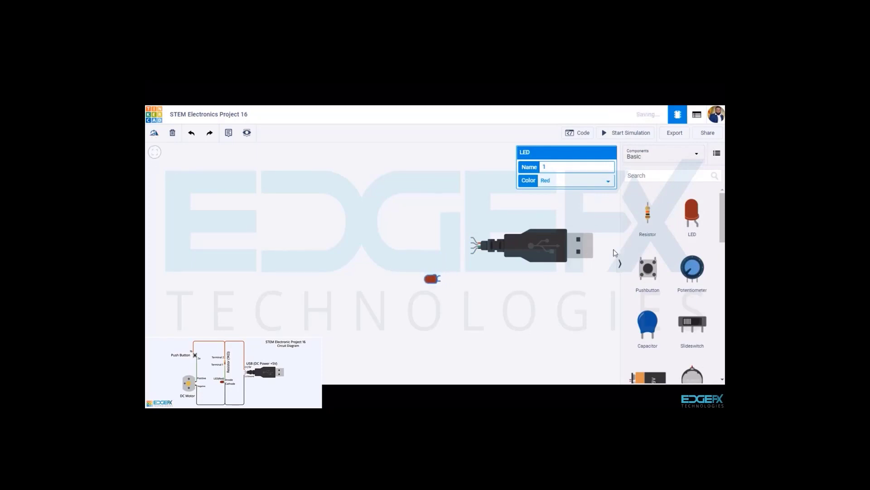
drag(647, 213, 449, 196)
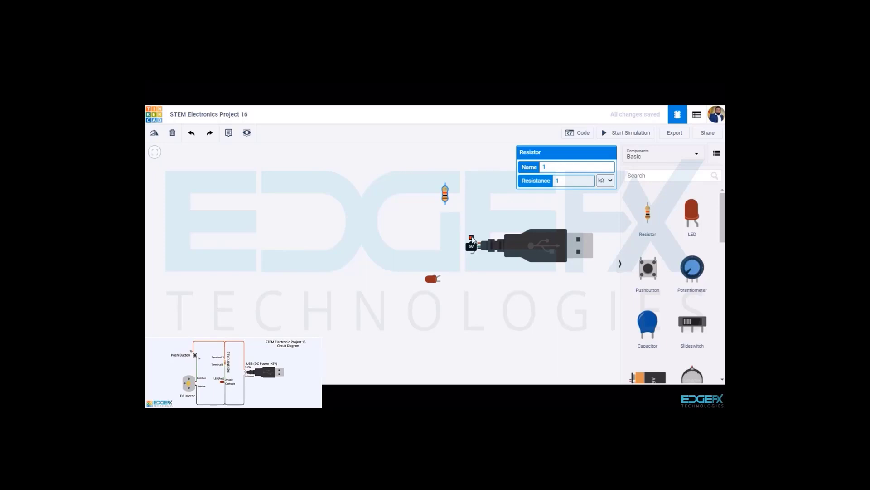
Run a red wire from the USB 5V terminal to the resistor's top lead
click(472, 237)
click(471, 163)
click(445, 164)
click(445, 184)
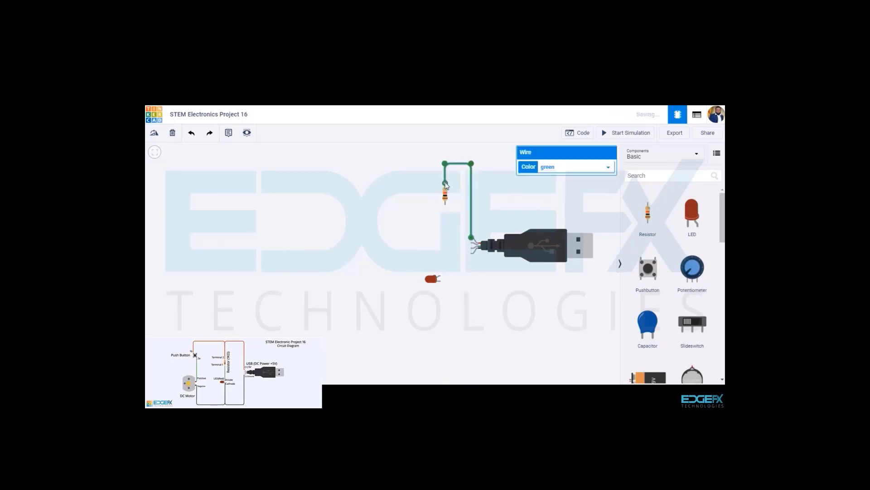
click(575, 167)
click(556, 185)
click(494, 198)
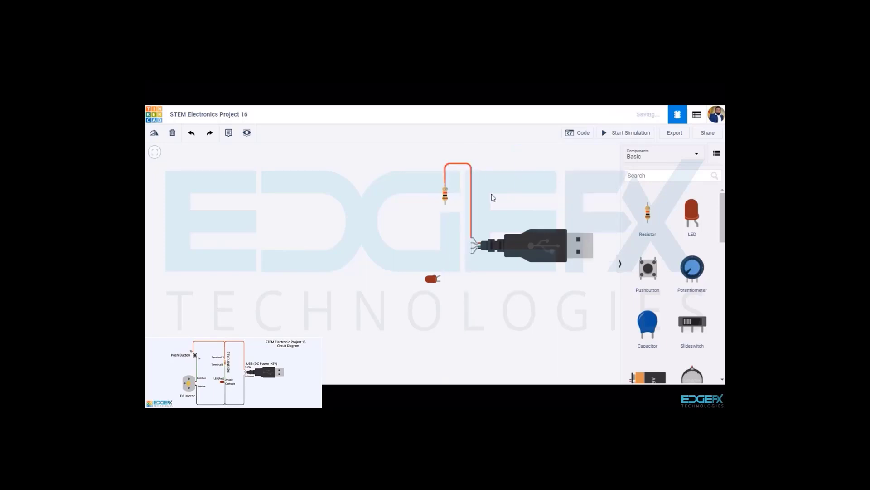
Wire the resistor's Terminal 1 to the LED lead
click(446, 208)
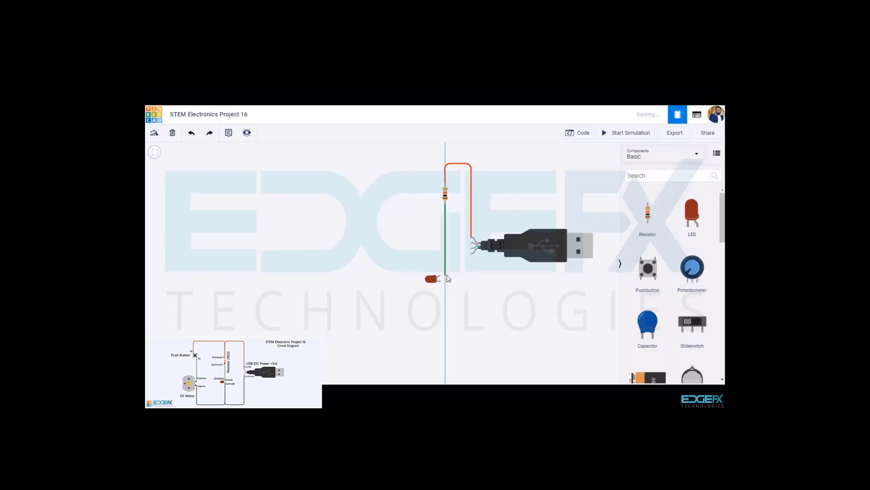
click(445, 271)
click(439, 276)
click(464, 283)
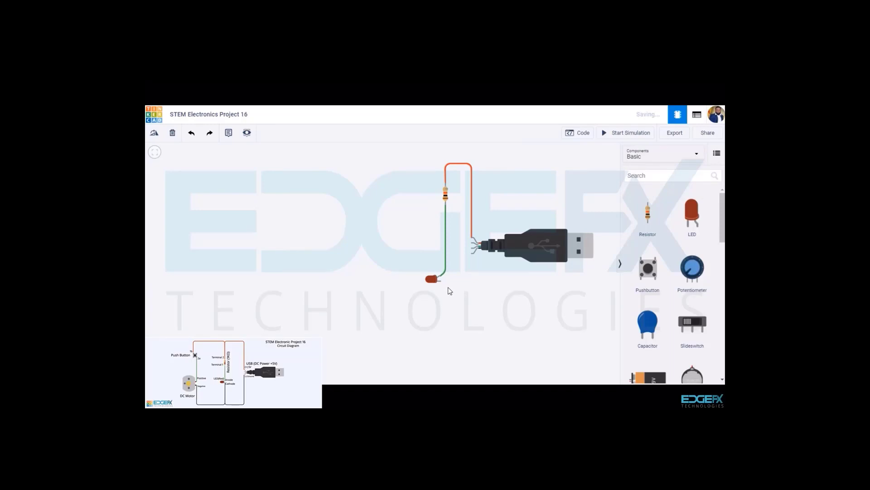
Route a black wire from the LED's other lead around to the USB ground lead
click(439, 280)
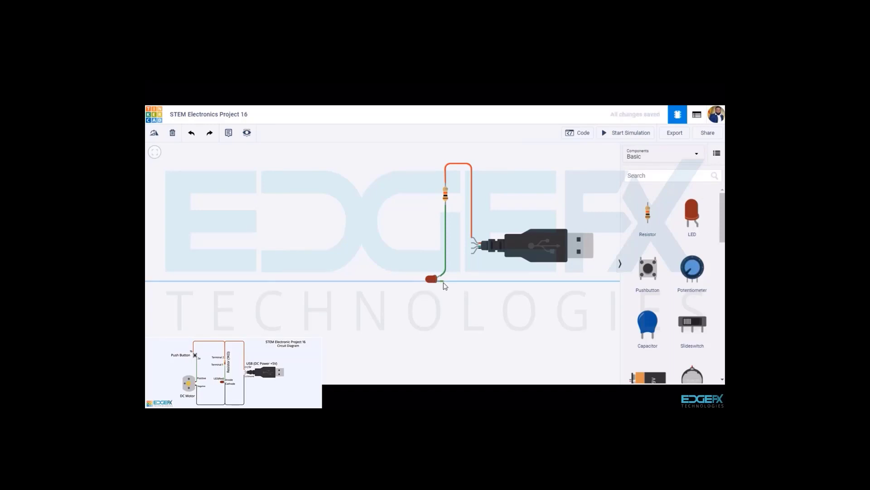
click(445, 282)
click(445, 316)
click(472, 317)
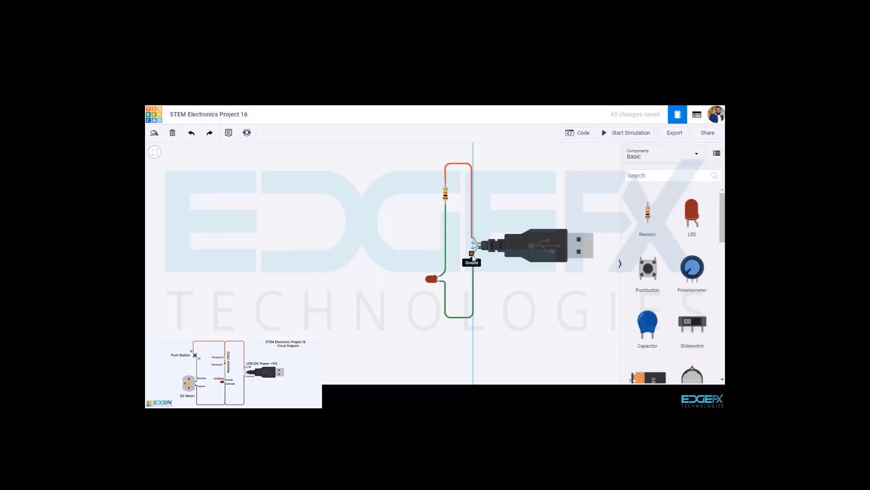
click(471, 253)
click(549, 167)
click(547, 176)
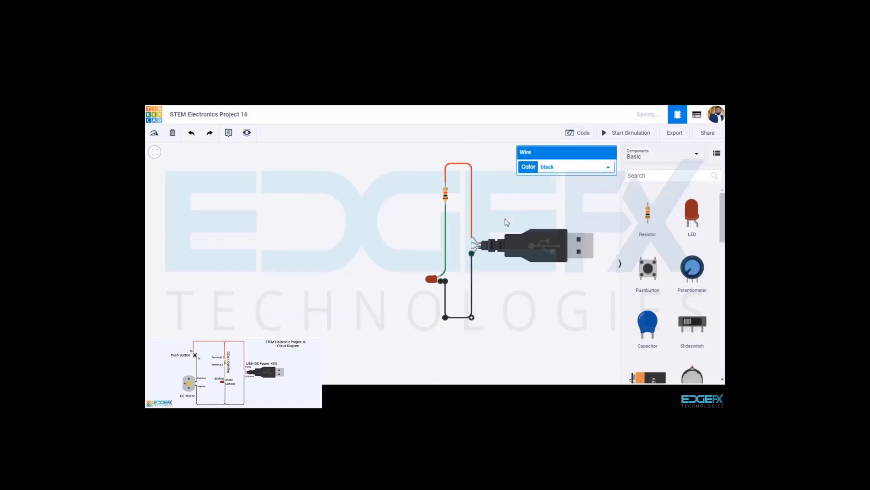
click(483, 289)
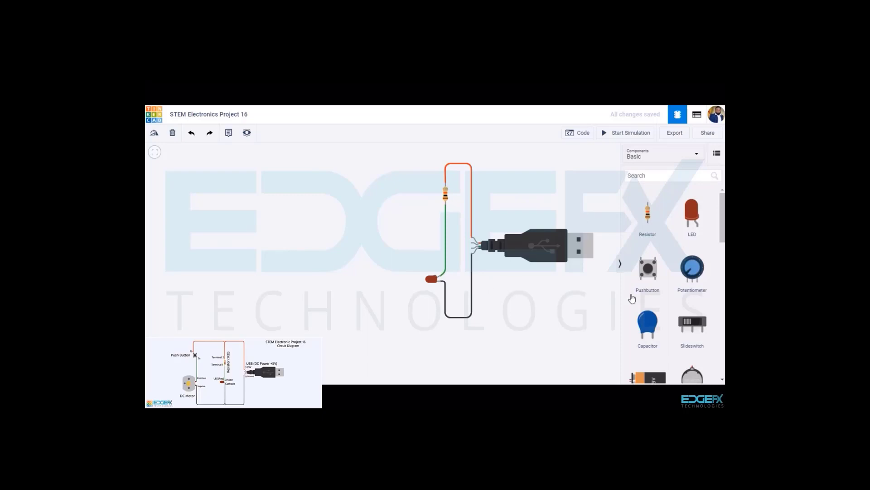
Drop a pushbutton and a DC motor left of the LED, turning the motor's terminals right
drag(648, 269, 371, 194)
scroll(694, 287, down, 3)
scroll(694, 288, down, 2)
drag(692, 335, 388, 273)
click(154, 134)
click(154, 135)
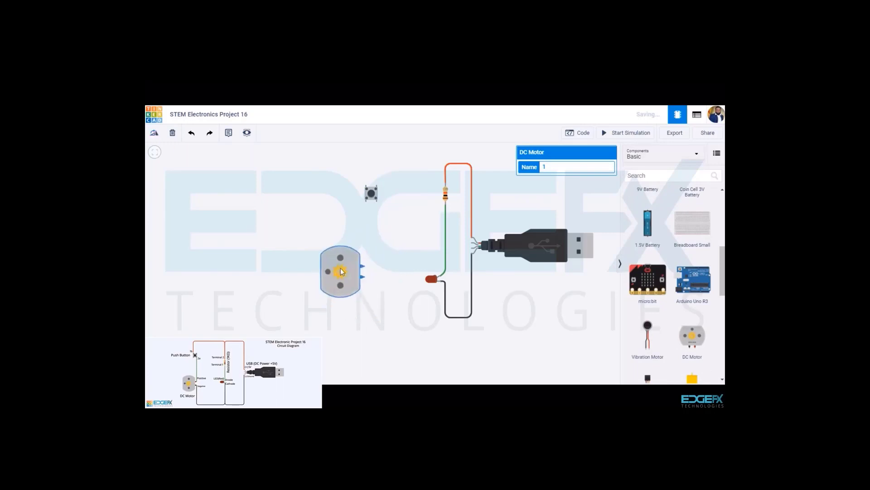
click(155, 135)
click(387, 229)
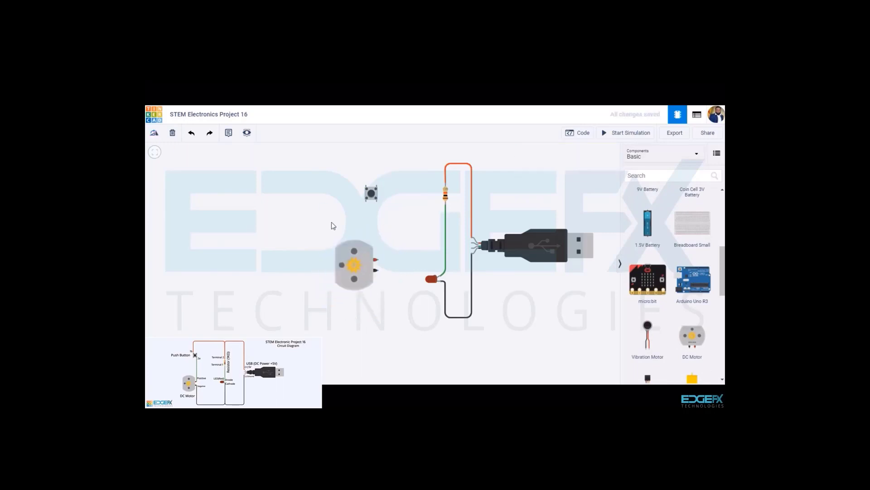
Run a red wire from pushbutton Terminal 1b to the resistor's top terminal
click(367, 187)
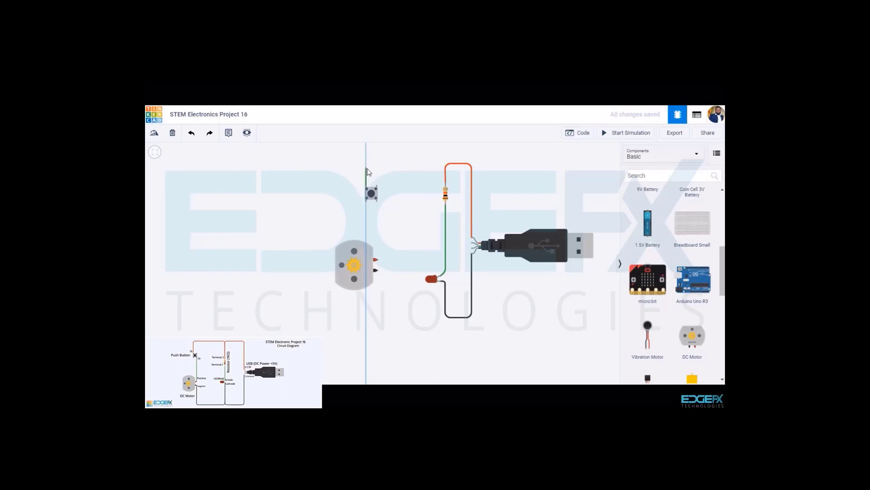
click(366, 167)
click(446, 165)
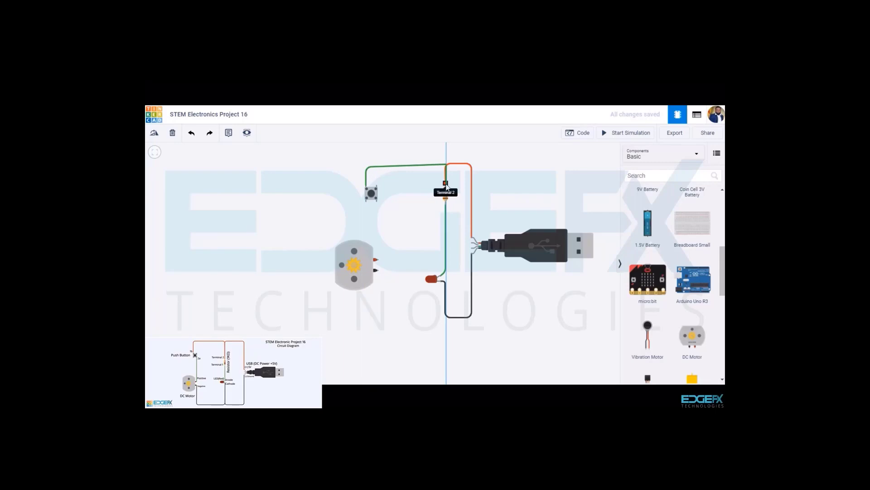
click(445, 184)
click(575, 167)
click(572, 184)
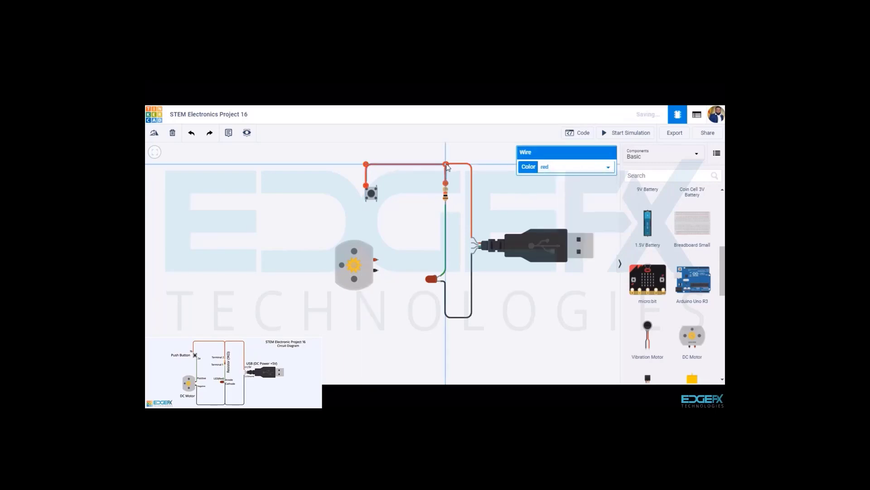
Wire pushbutton Terminal 2a to motor Terminal 2, and motor Terminal 1 to the LED cathode in black
click(377, 202)
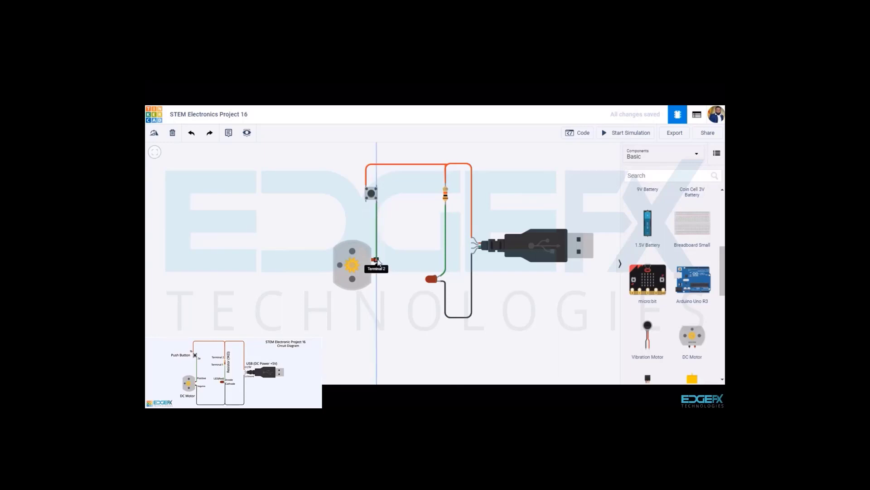
click(377, 260)
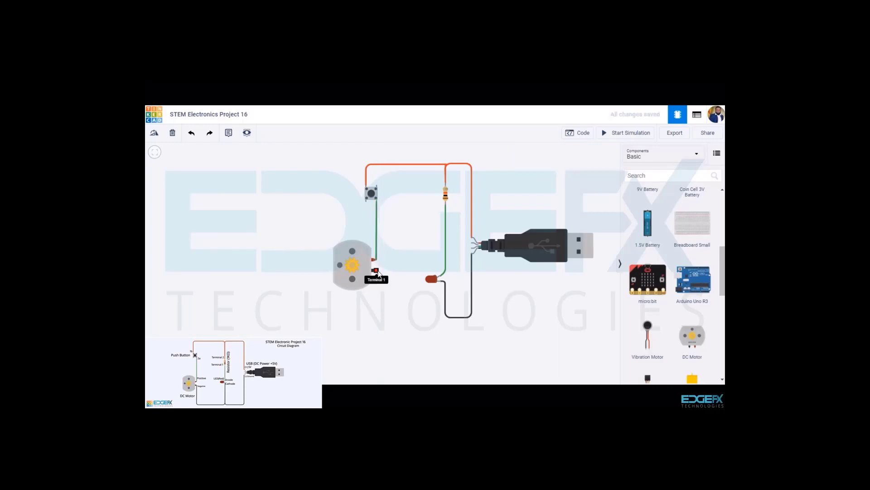
click(378, 270)
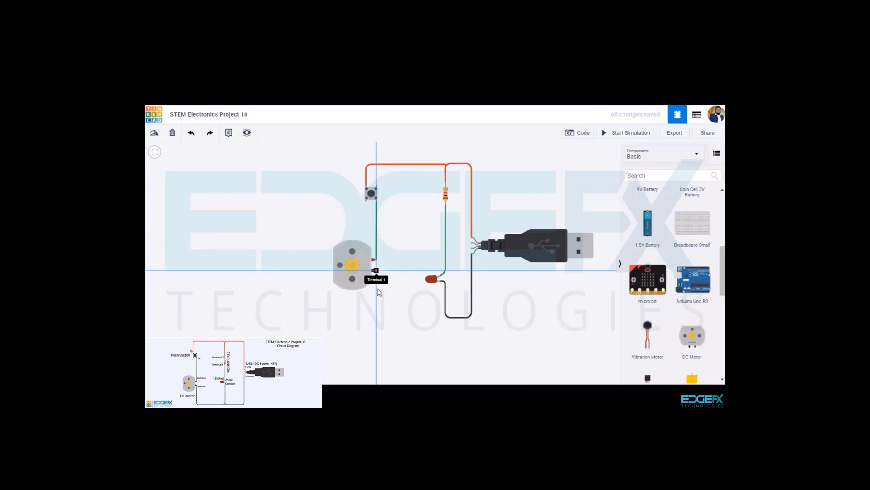
click(376, 316)
click(446, 316)
click(444, 282)
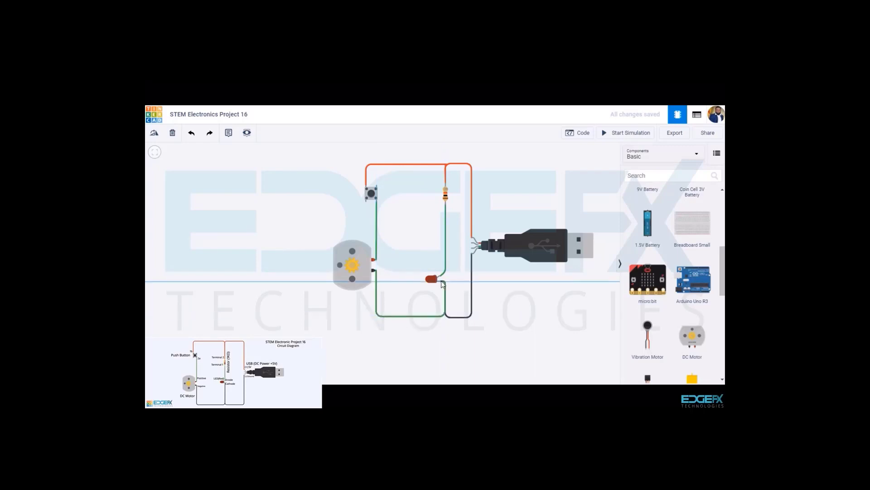
click(585, 165)
click(559, 179)
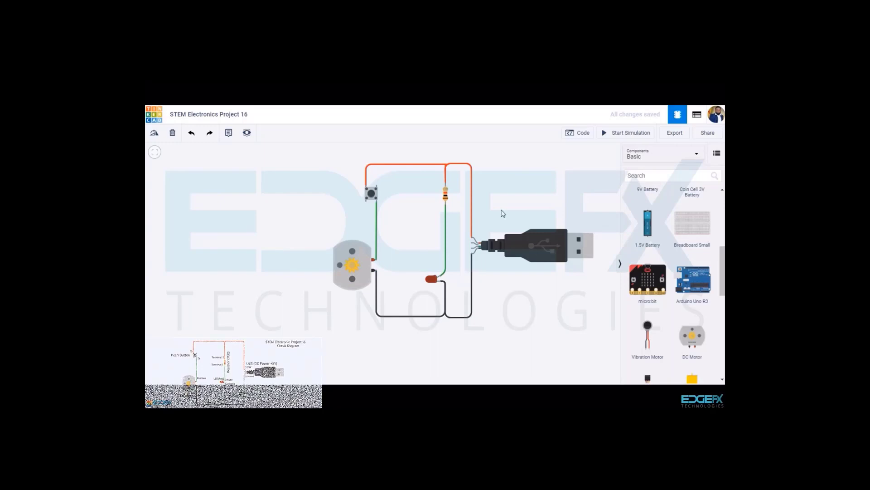
Recentre the circuit on the canvas and start the simulation
drag(503, 213, 488, 215)
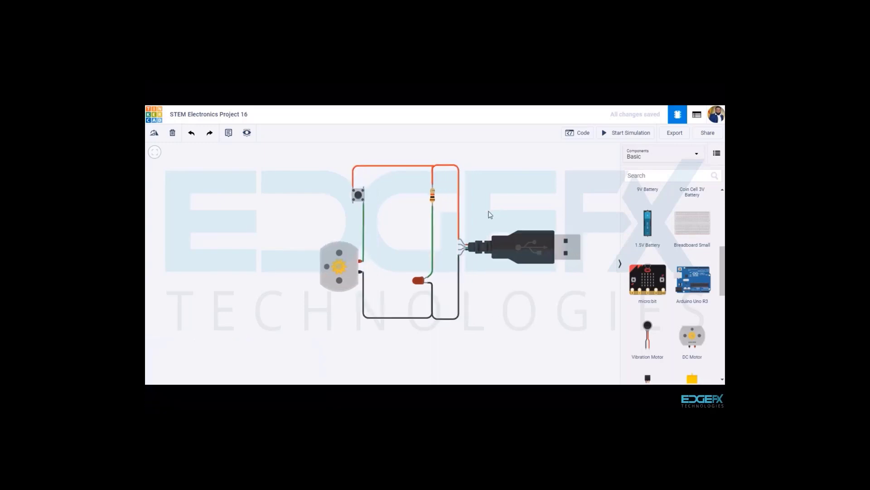
click(624, 133)
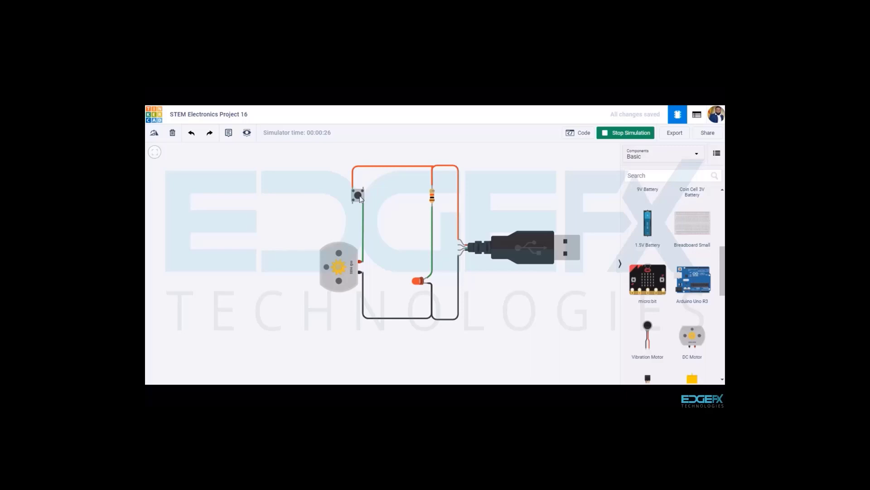
Hold down the pushbutton in the running simulation to spin the DC motor
drag(360, 195, 360, 195)
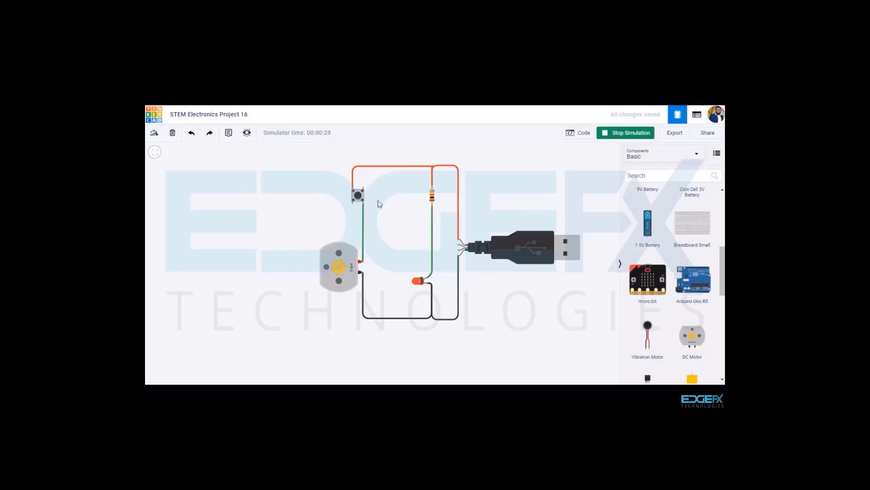